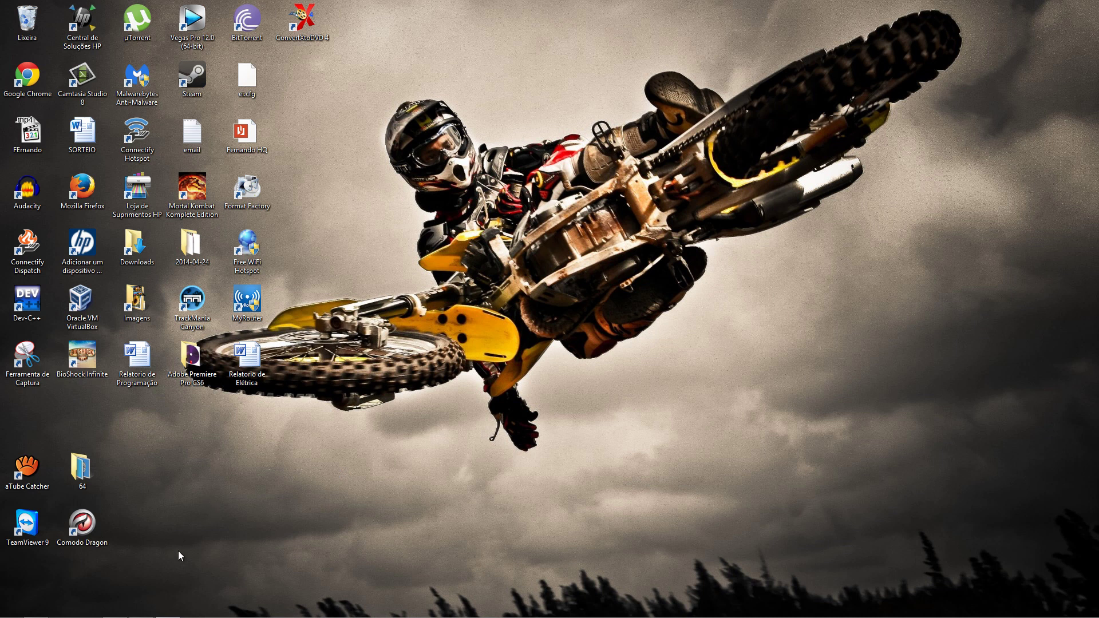
Launch the Command Prompt by searching for cmd from the Windows Search charm
{"action": "mouse_move", "coordinate": [172, 616]}
{"action": "mouse_move", "coordinate": [1096, 3]}
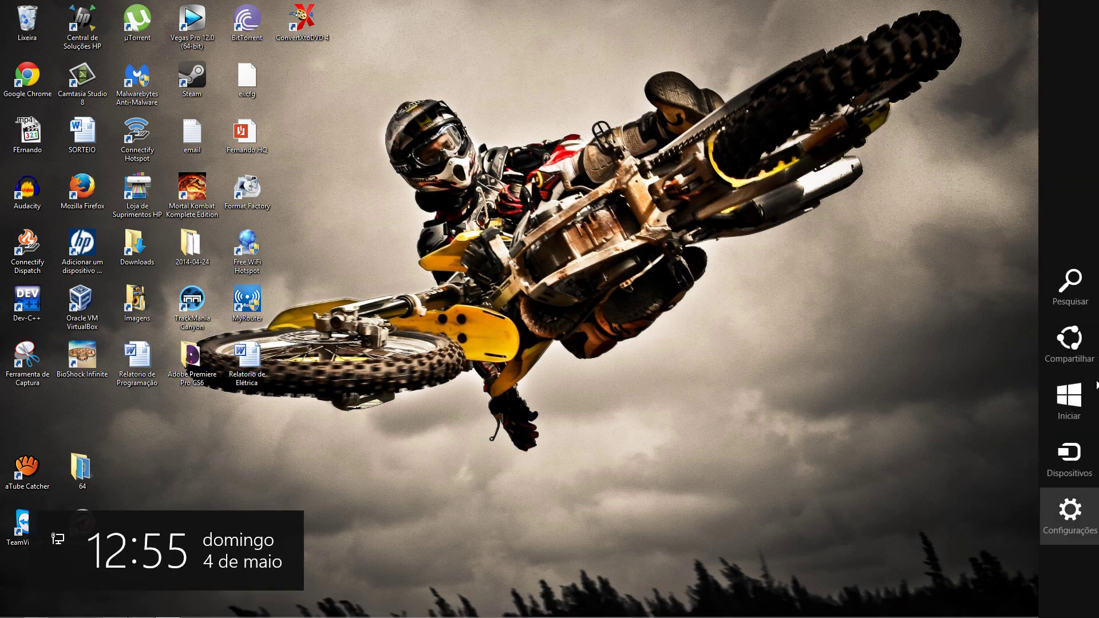
{"action": "left_click", "coordinate": [1091, 302]}
{"action": "type", "text": "cmd"}
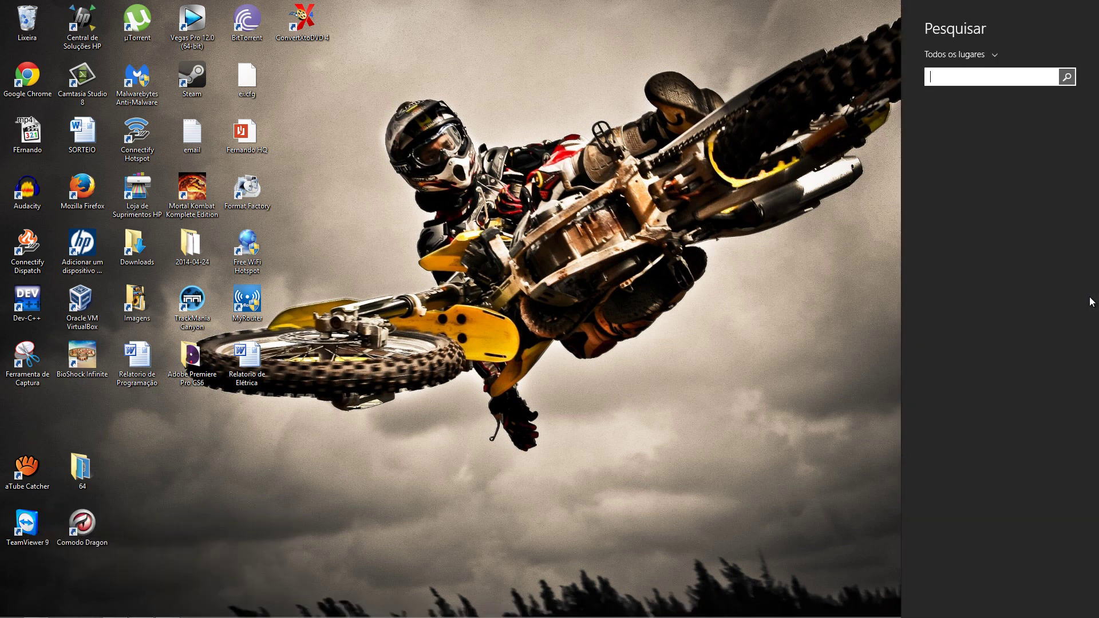
{"action": "key", "text": "Return"}
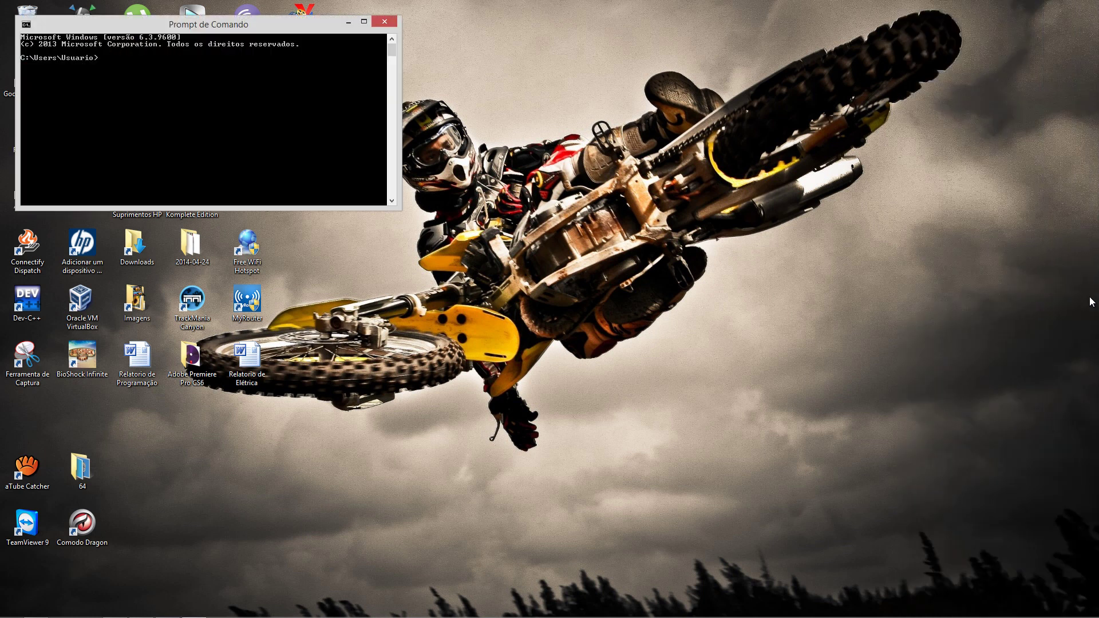
Run ipconfig to show the network configuration with default gateway 192.168.1.1
{"action": "type", "text": "ipconfig"}
{"action": "key", "text": "Return"}
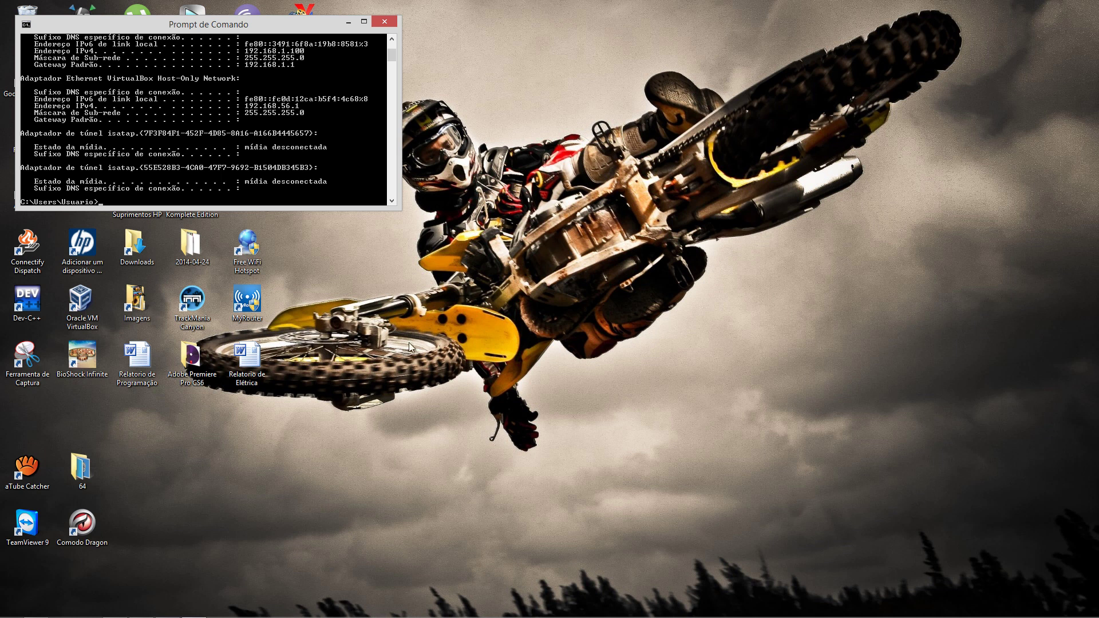
{"action": "mouse_move", "coordinate": [166, 616]}
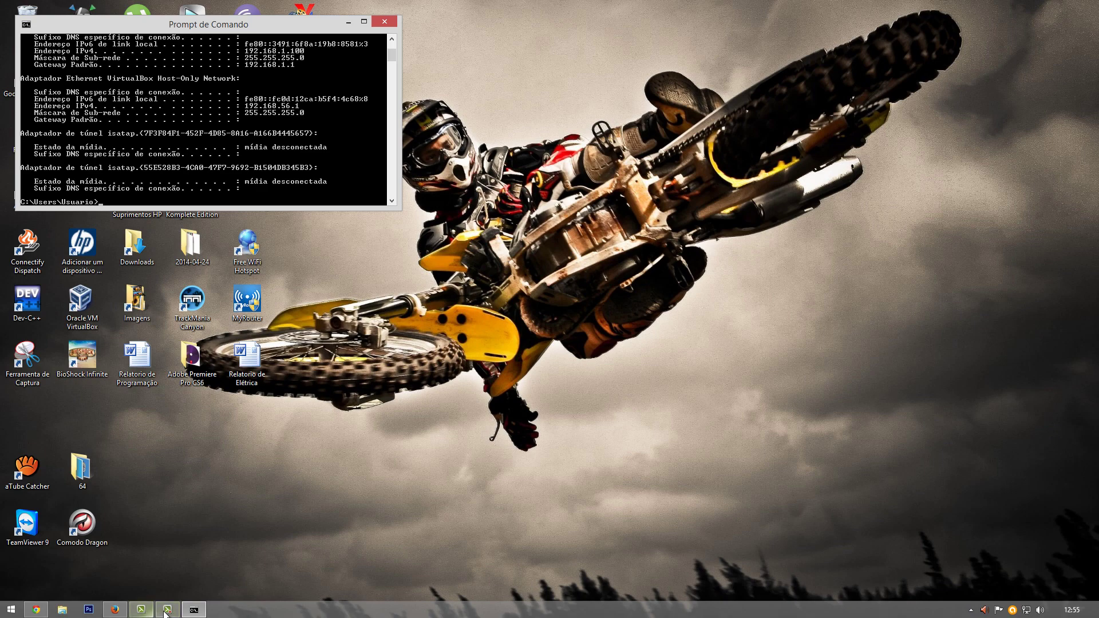
Reload 192.168.1.1 in Firefox and enter the default admin username at the TP-LINK login prompt
{"action": "left_click", "coordinate": [115, 610]}
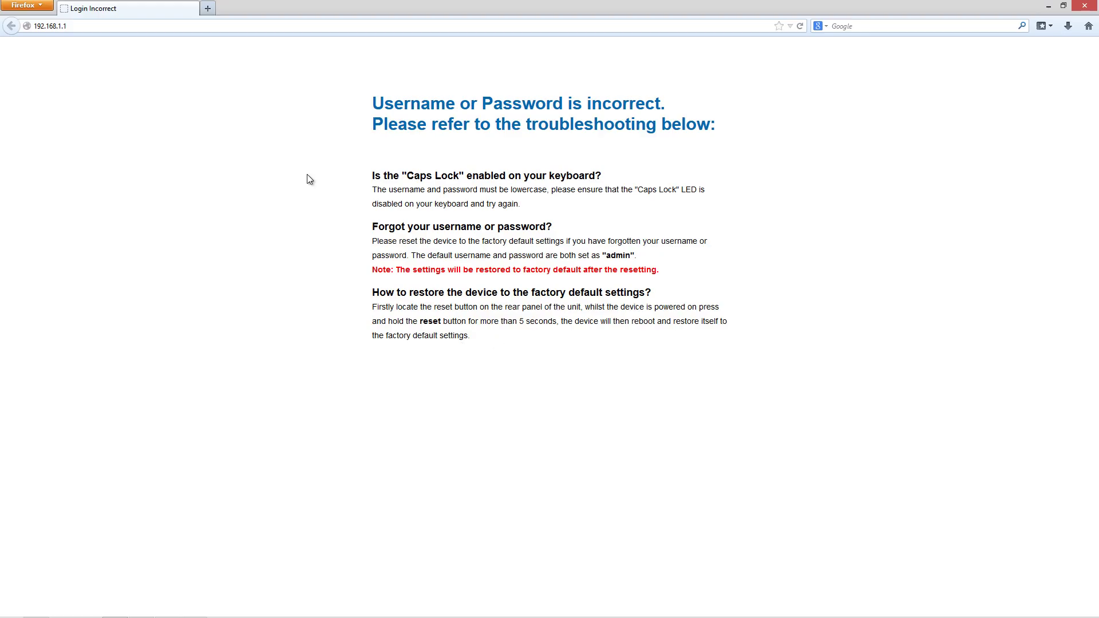
{"action": "left_click", "coordinate": [98, 25]}
{"action": "key", "text": "Return"}
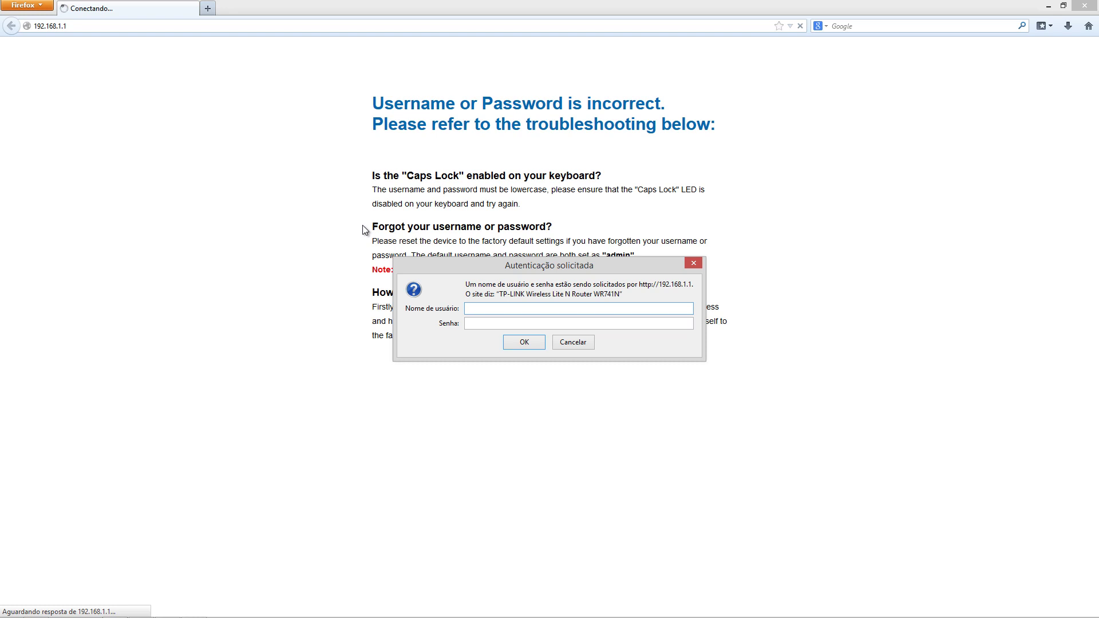
{"action": "type", "text": "admin"}
{"action": "key", "text": "Tab"}
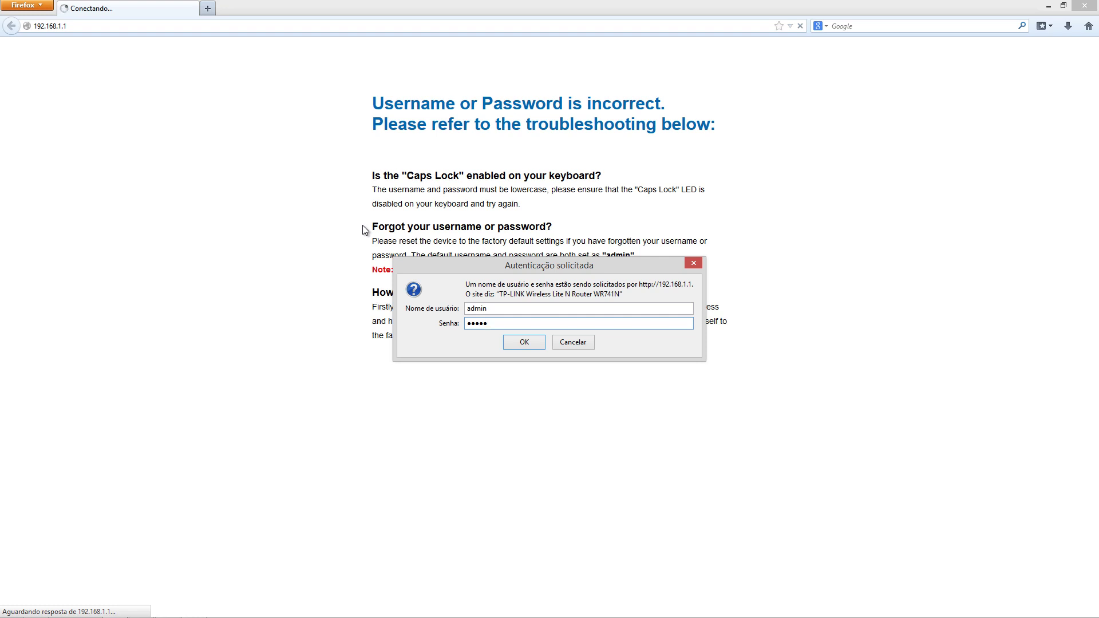
Submit the router login and dismiss Firefox's offer to remember the password
{"action": "left_click", "coordinate": [517, 339]}
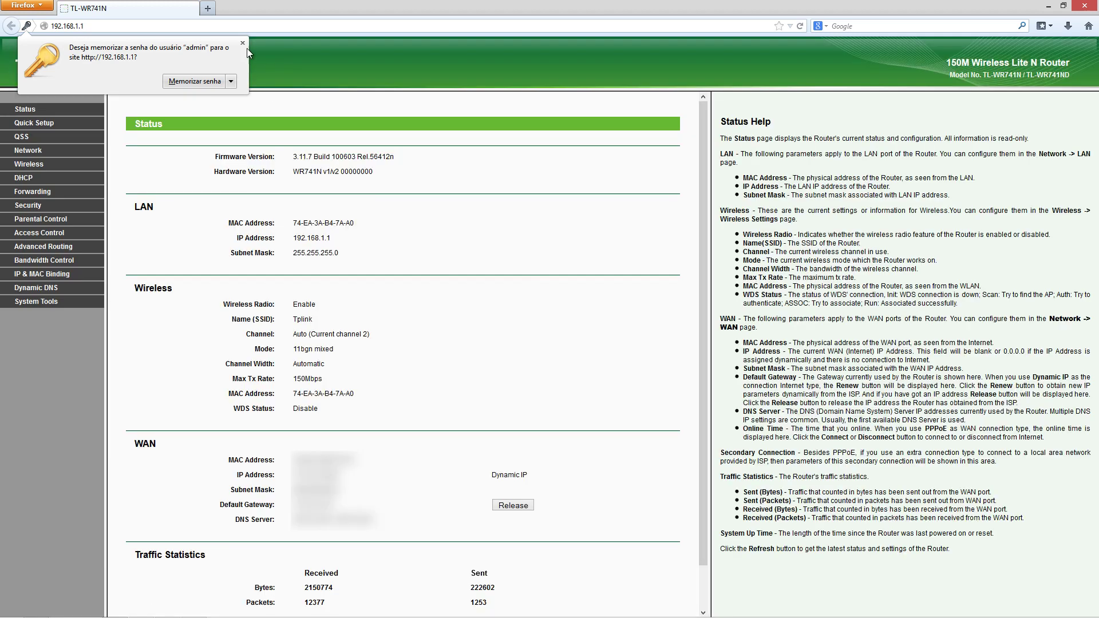
{"action": "left_click", "coordinate": [242, 42]}
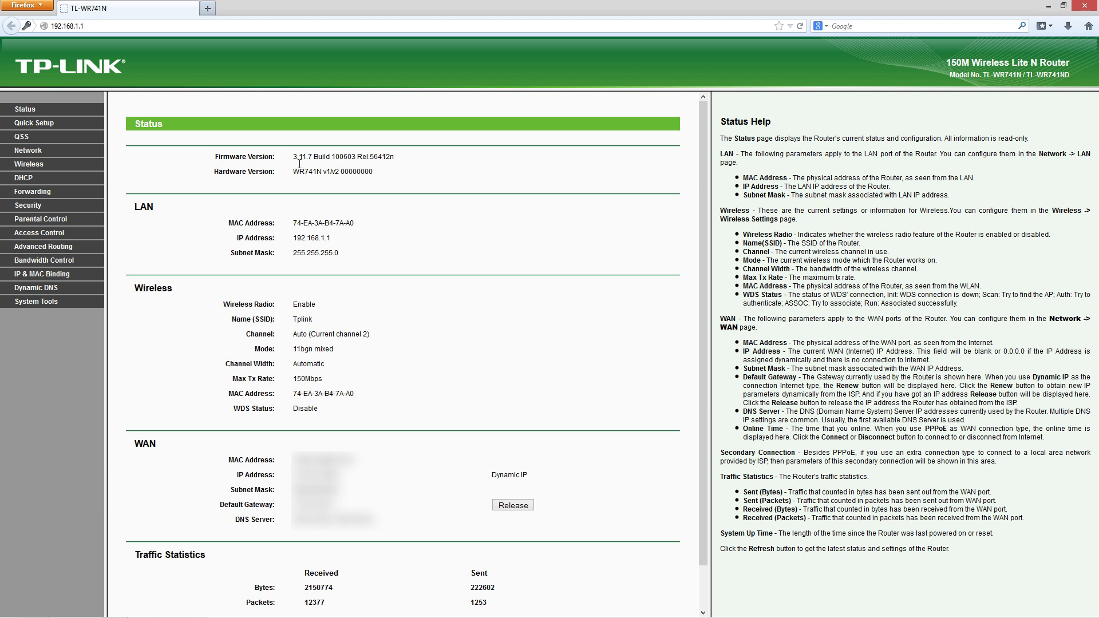
Start Quick Setup and continue past the WAN step with Auto-Detect selected
{"action": "left_click", "coordinate": [33, 125]}
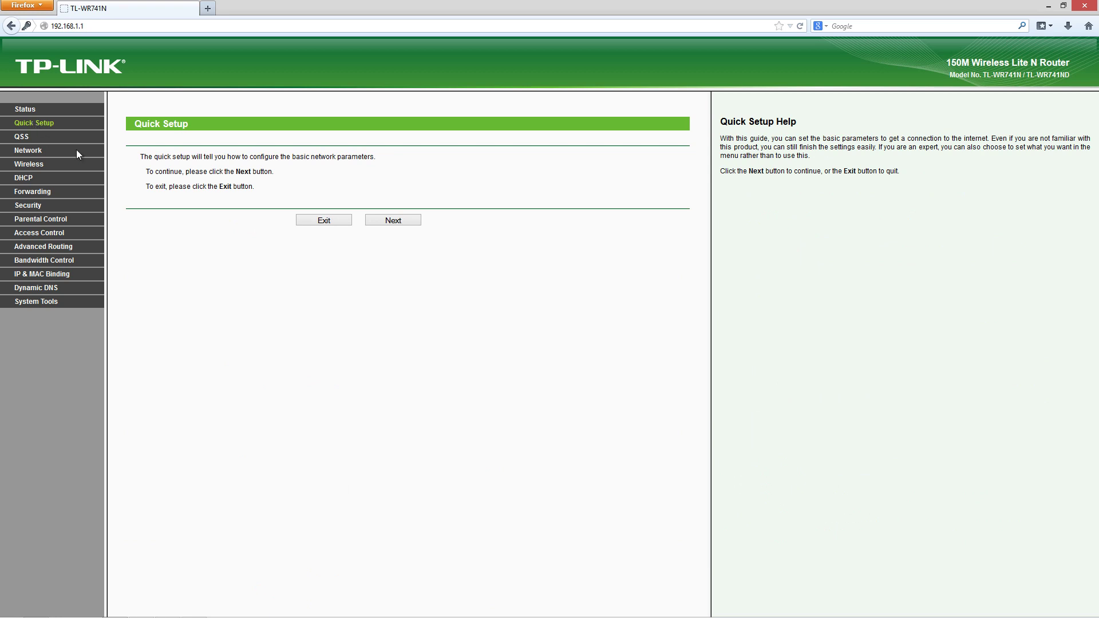
{"action": "left_click", "coordinate": [393, 220]}
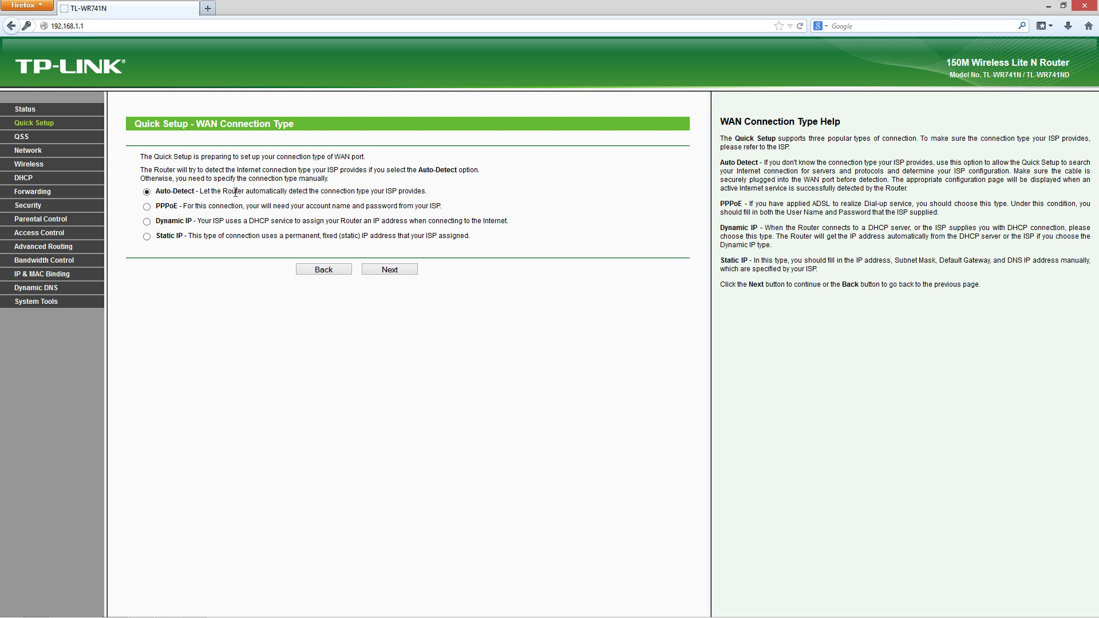
{"action": "left_click", "coordinate": [388, 270]}
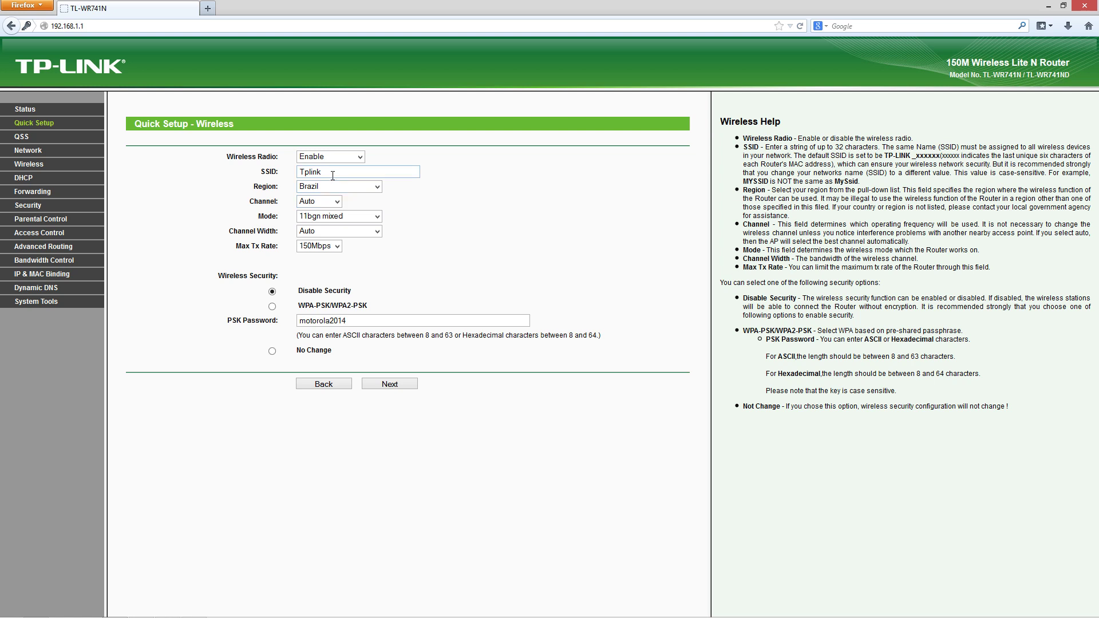
Keep Wireless Radio on Enable and change the SSID from Tplink to Resistencia
{"action": "left_click", "coordinate": [339, 159]}
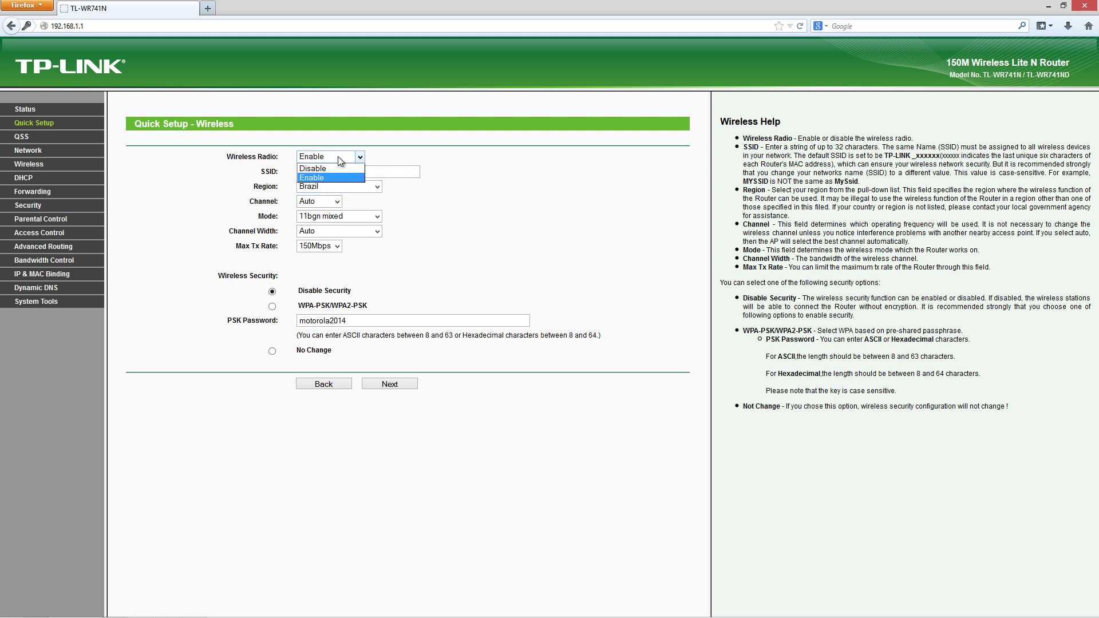
{"action": "left_click", "coordinate": [322, 168]}
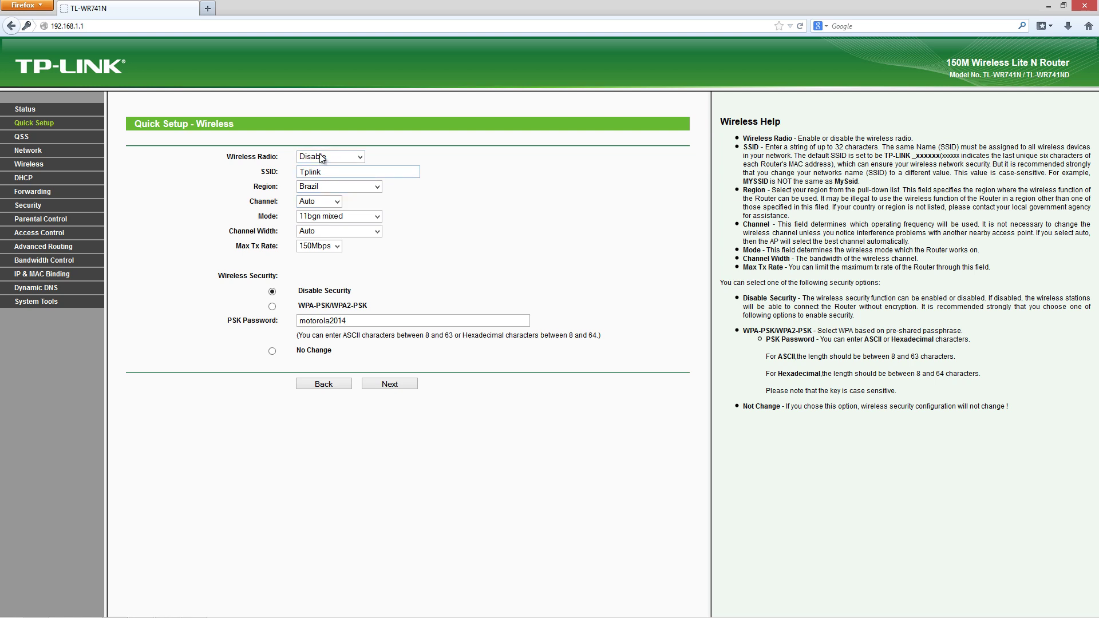
{"action": "left_click", "coordinate": [319, 158]}
{"action": "left_click", "coordinate": [316, 177]}
{"action": "double_click", "coordinate": [305, 172]}
{"action": "type", "text": "Resistencia"}
Replace the PSK Password with a new passphrase and continue to the Finish page
{"action": "left_click_drag", "start_coordinate": [331, 305], "coordinate": [368, 305]}
{"action": "left_click_drag", "start_coordinate": [349, 319], "coordinate": [285, 317]}
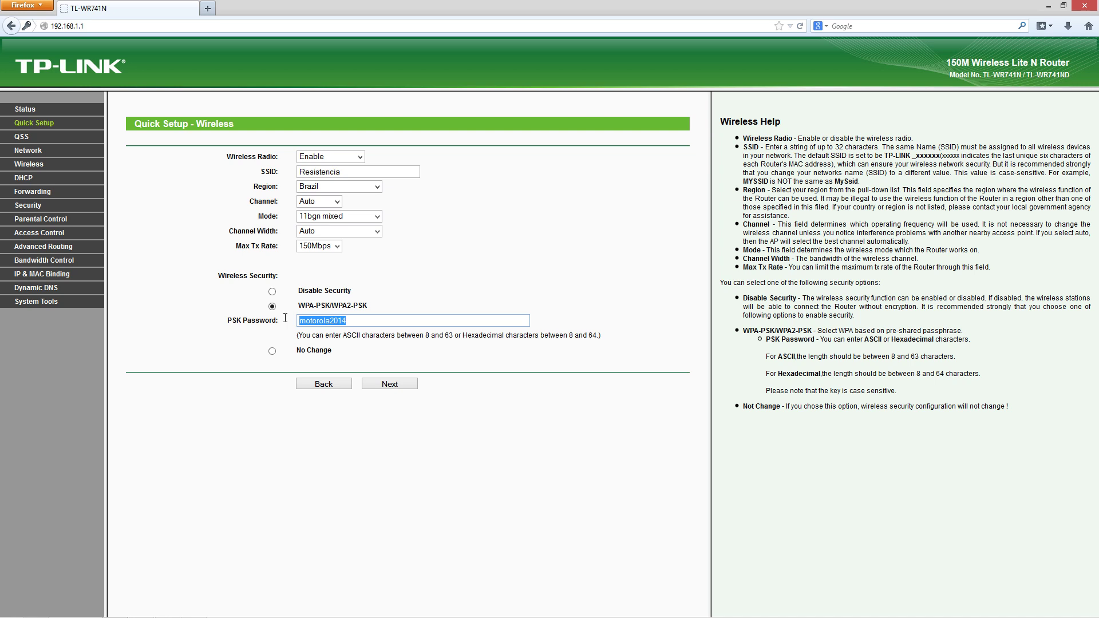
{"action": "left_click_drag", "start_coordinate": [350, 172], "coordinate": [289, 172]}
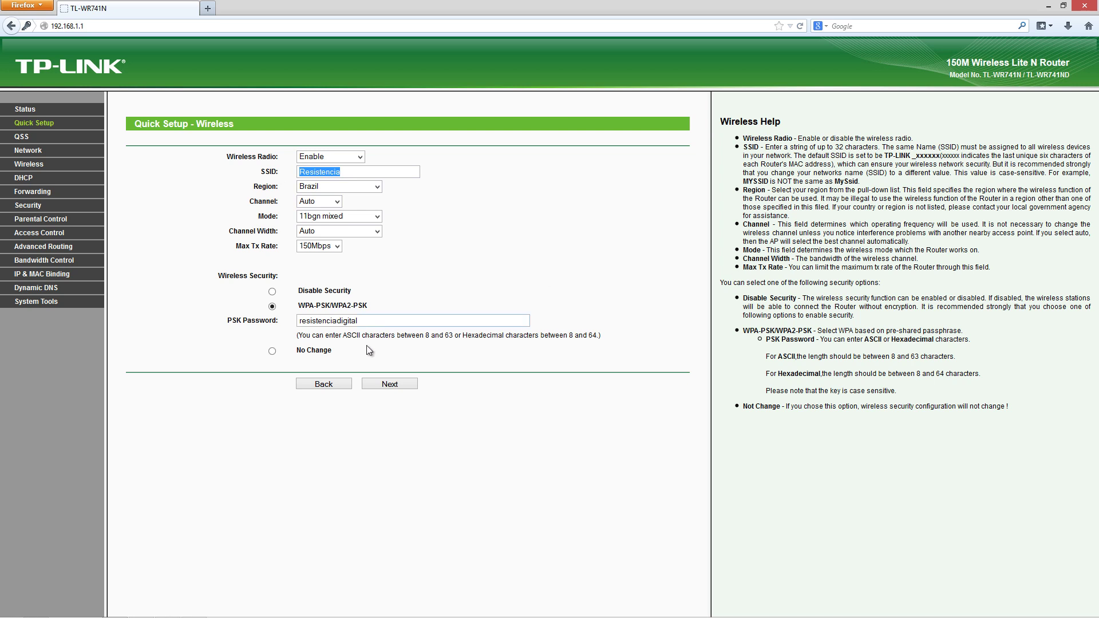
{"action": "left_click", "coordinate": [381, 390]}
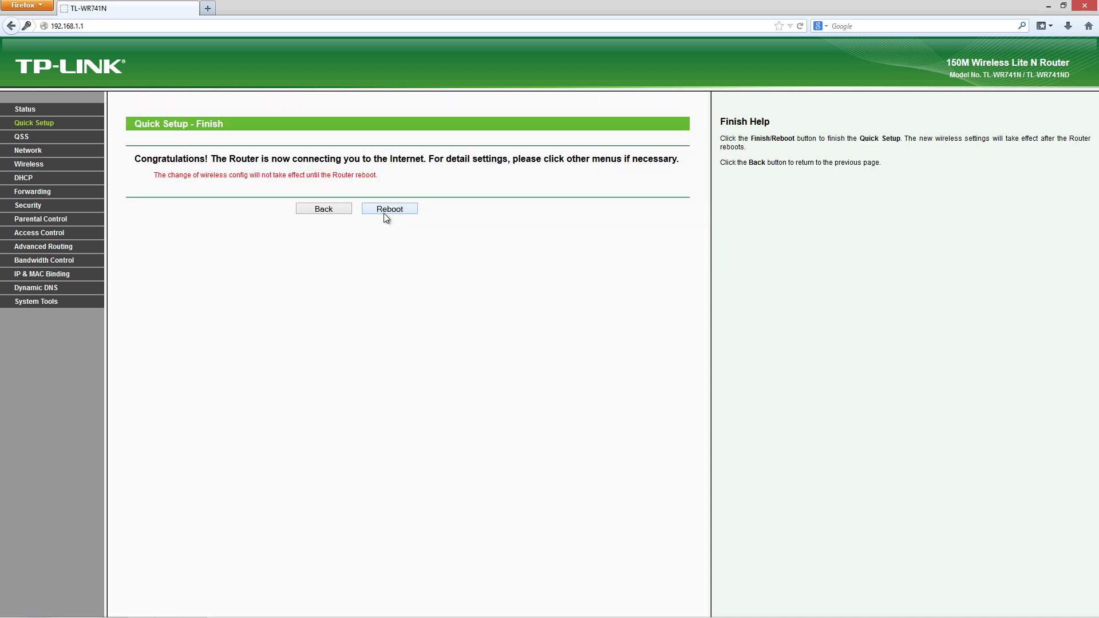
Reboot the router from the Finish page and confirm the restart
{"action": "left_click", "coordinate": [385, 212]}
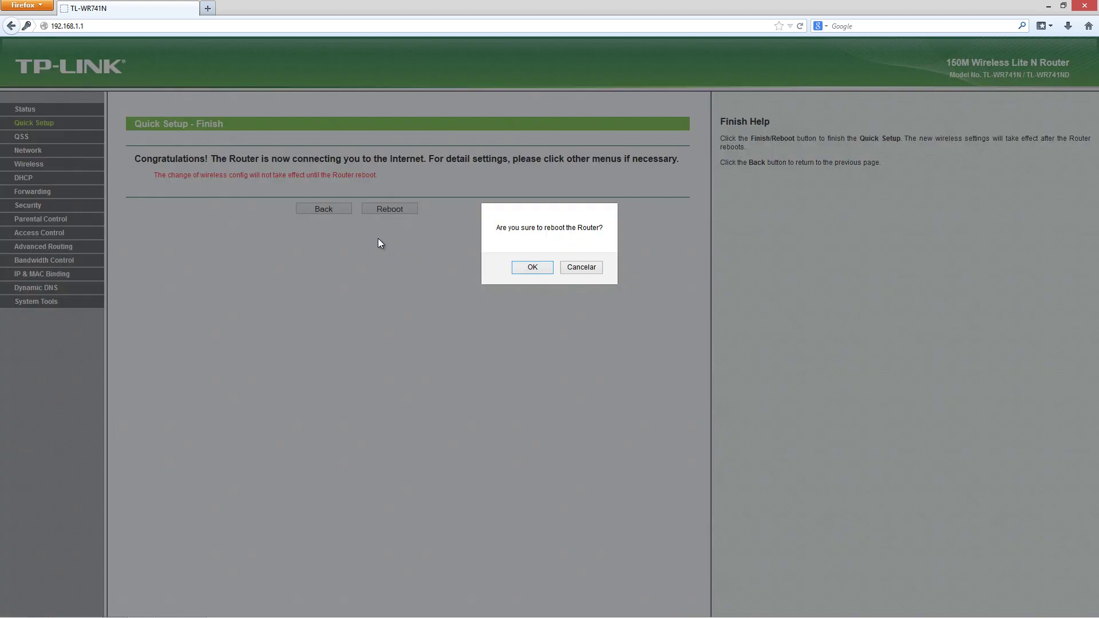
{"action": "left_click", "coordinate": [538, 268]}
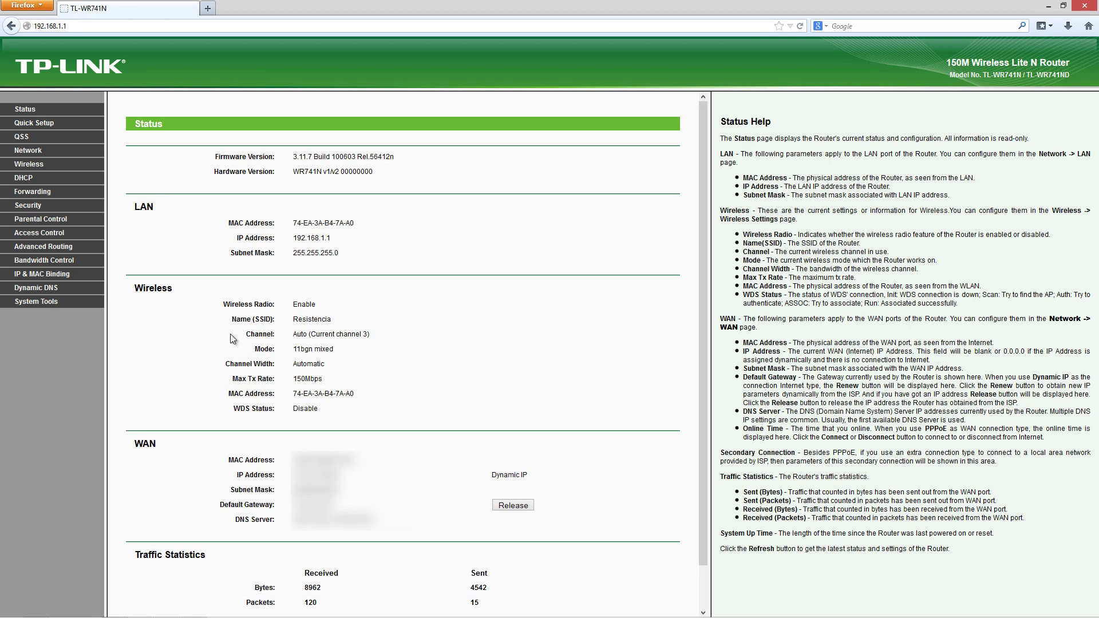
On System Tools > Password, enter old and new user name admin, the current password, and a new password twice
{"action": "left_click", "coordinate": [46, 301]}
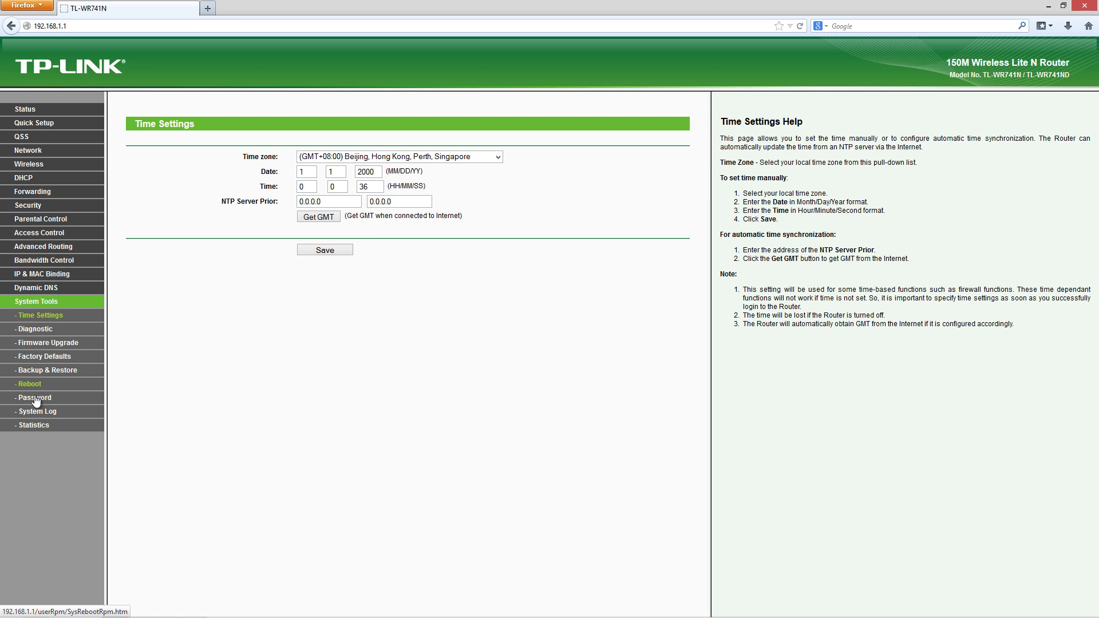
{"action": "left_click", "coordinate": [35, 398]}
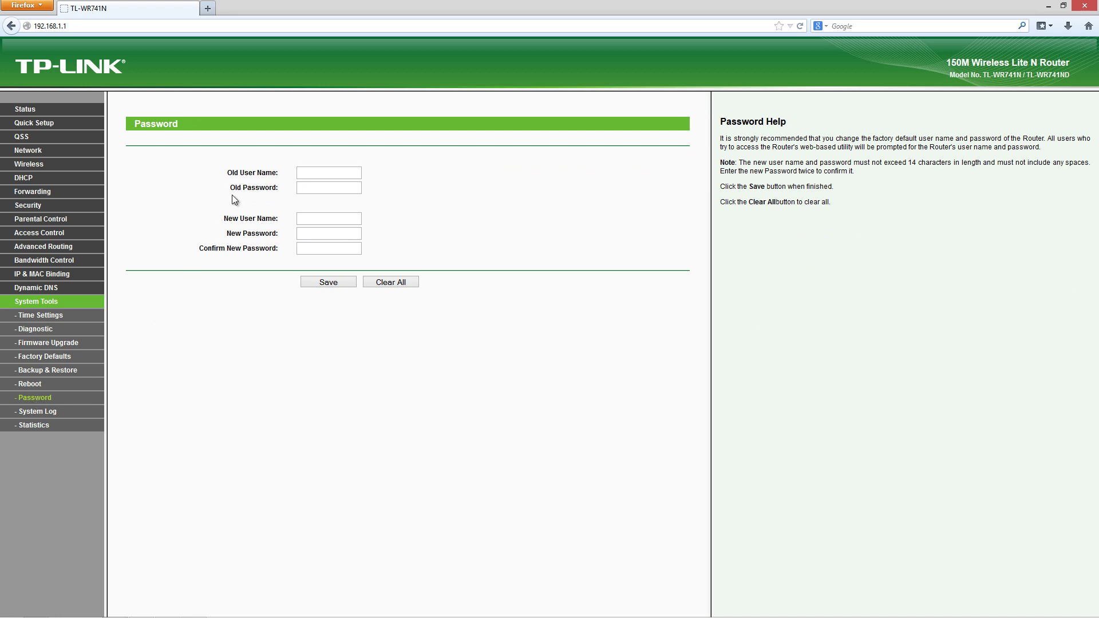
{"action": "left_click", "coordinate": [309, 173]}
{"action": "key", "text": "Tab"}
{"action": "key", "text": "Tab"}
{"action": "key", "text": "Tab"}
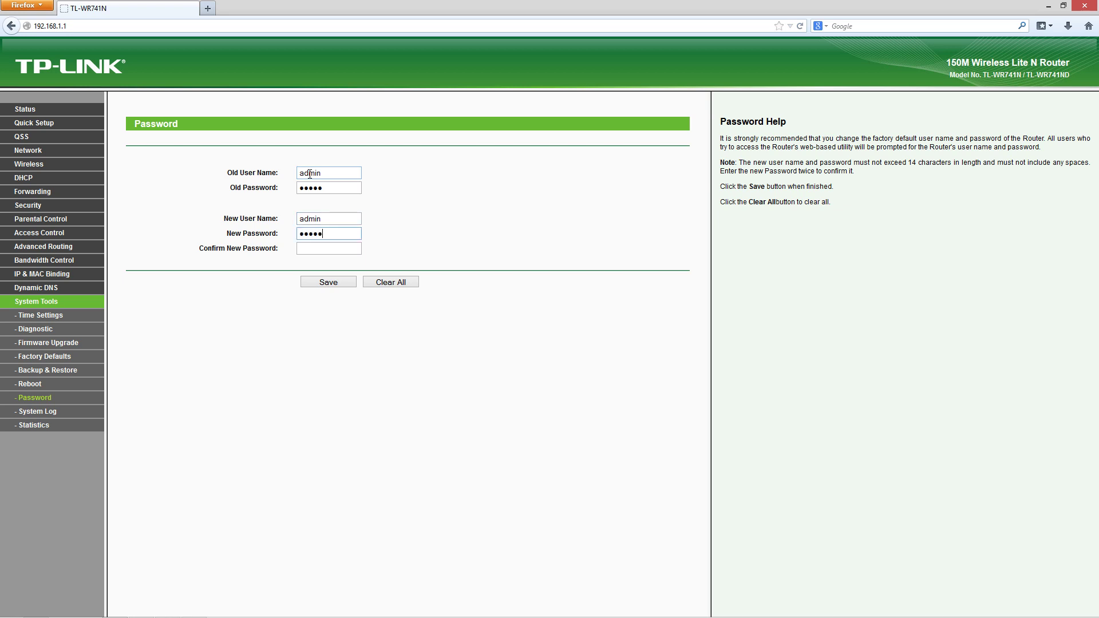
{"action": "key", "text": "Tab"}
Save the new password, log back in as admin with it, and dismiss the save-password prompt
{"action": "left_click", "coordinate": [333, 287]}
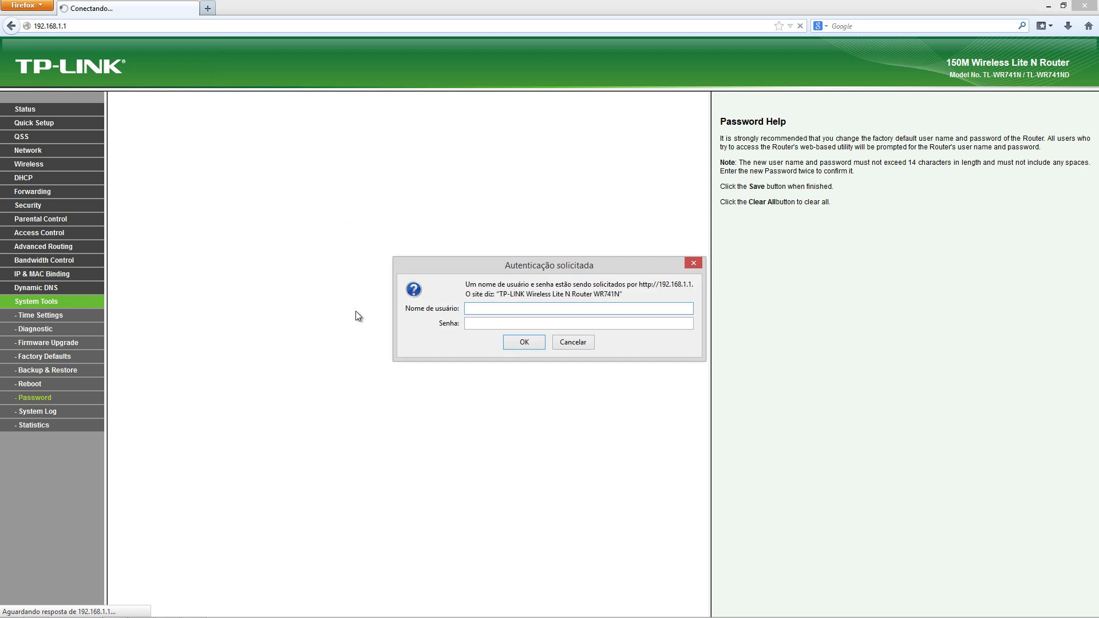
{"action": "type", "text": "admin"}
{"action": "key", "text": "Tab"}
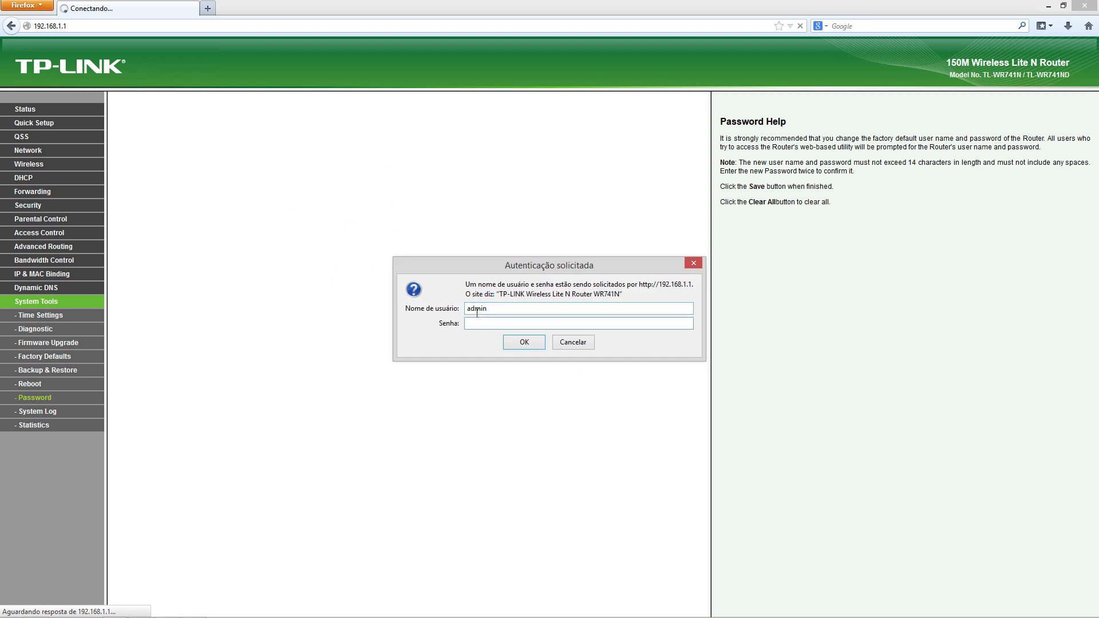
{"action": "type", "text": "***********"}
{"action": "left_click", "coordinate": [535, 345]}
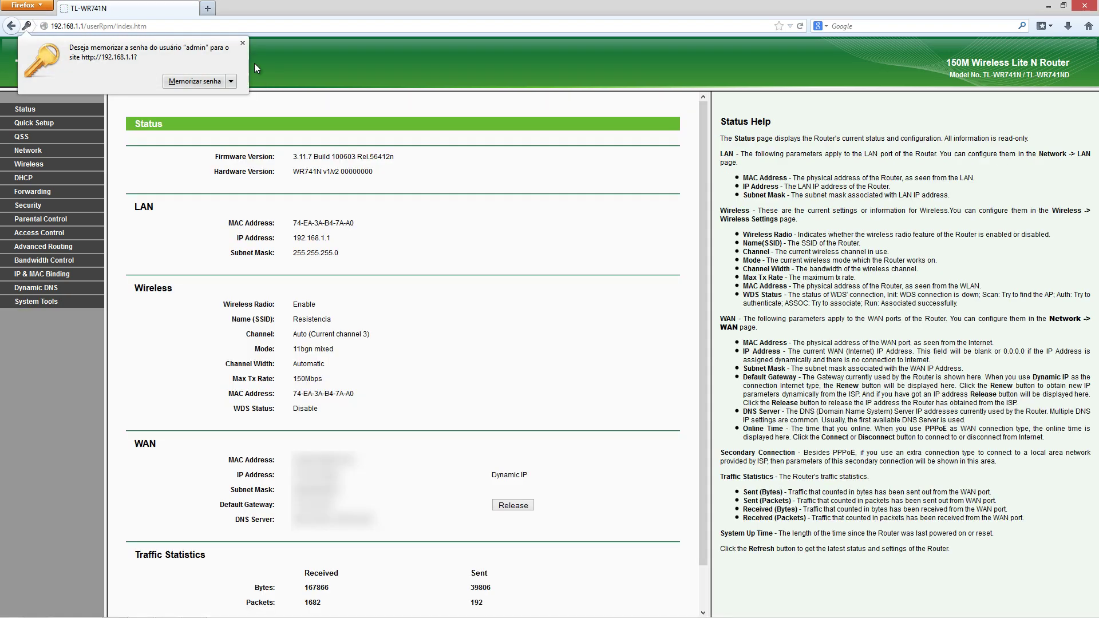
{"action": "left_click", "coordinate": [243, 45]}
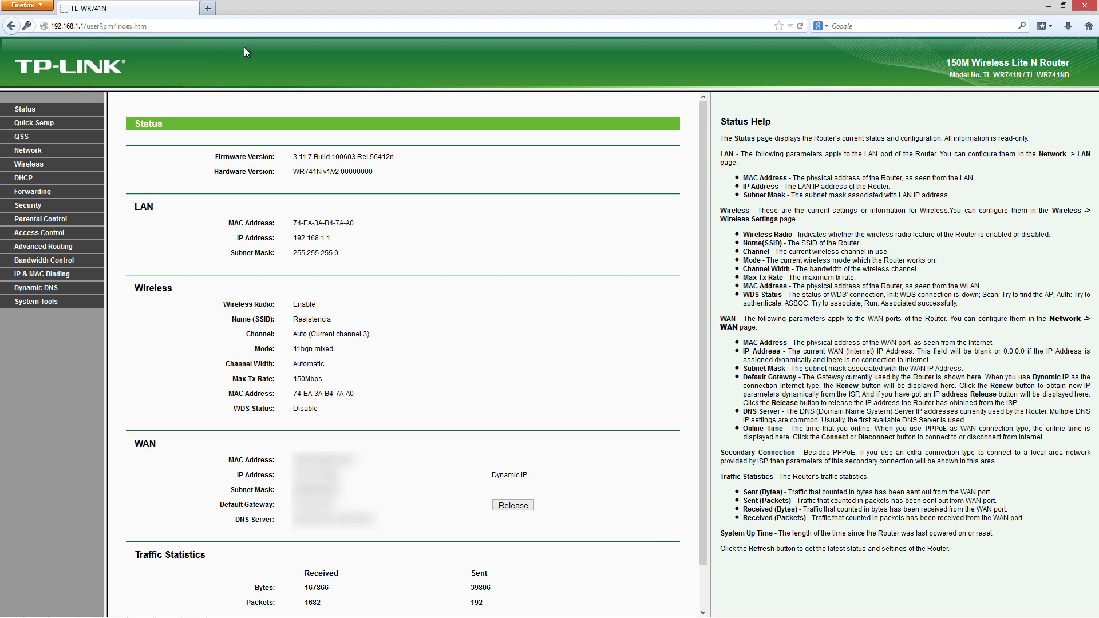